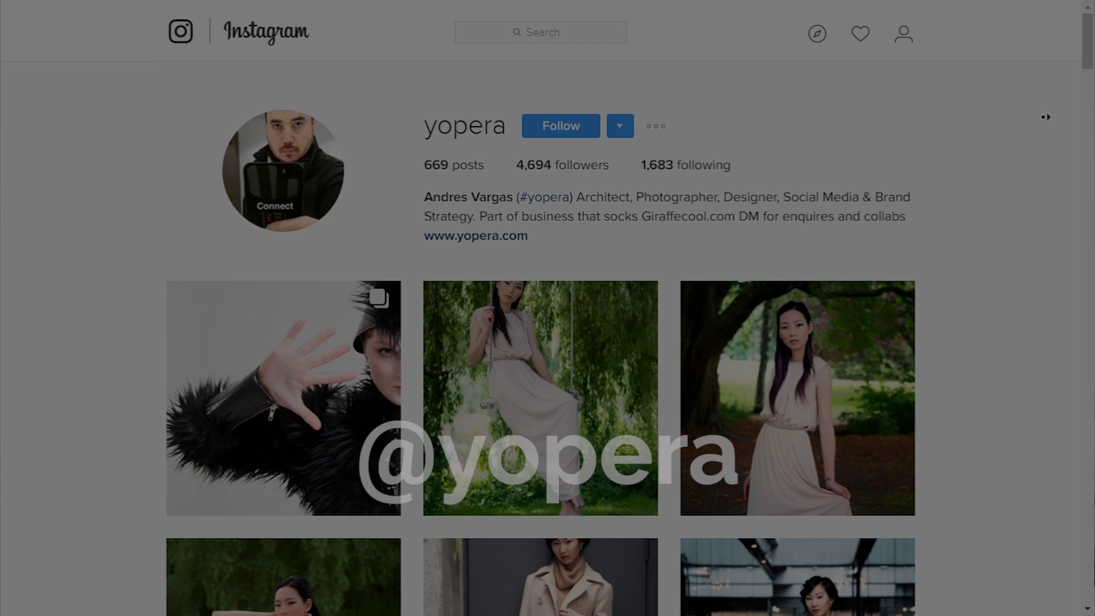
- Scroll down the photographer's Instagram grid to more portrait photos, including a woman's face close-up
scroll(1044, 142, down, 2)
scroll(1045, 142, down, 10)
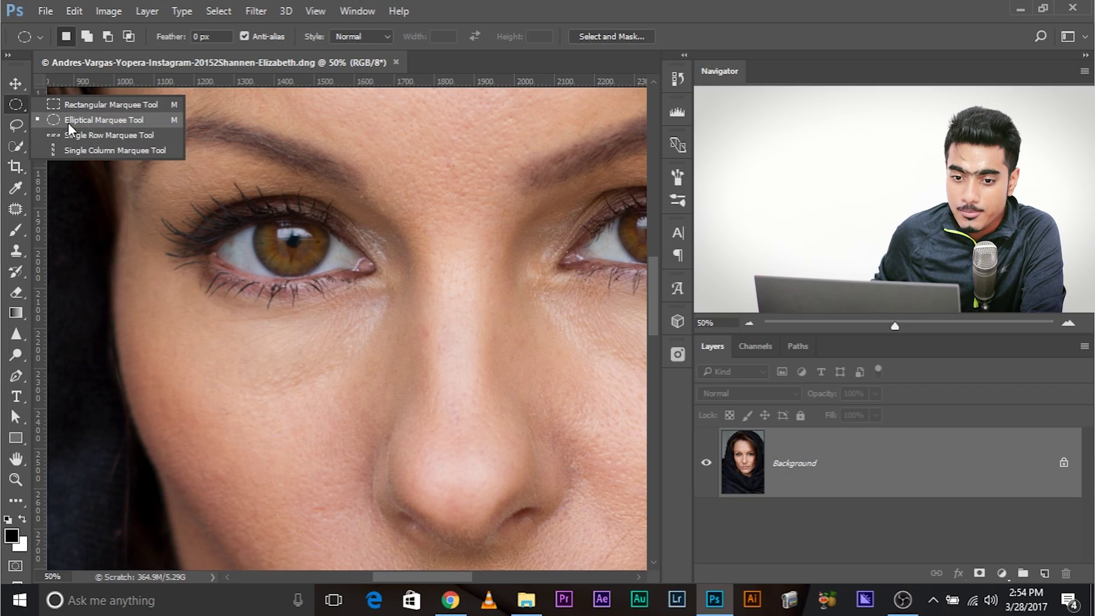
- Zoom to 100% on one eye and fit an elliptical marquee selection around its iris
click(71, 120)
key(ctrl+plus)
key(ctrl+plus)
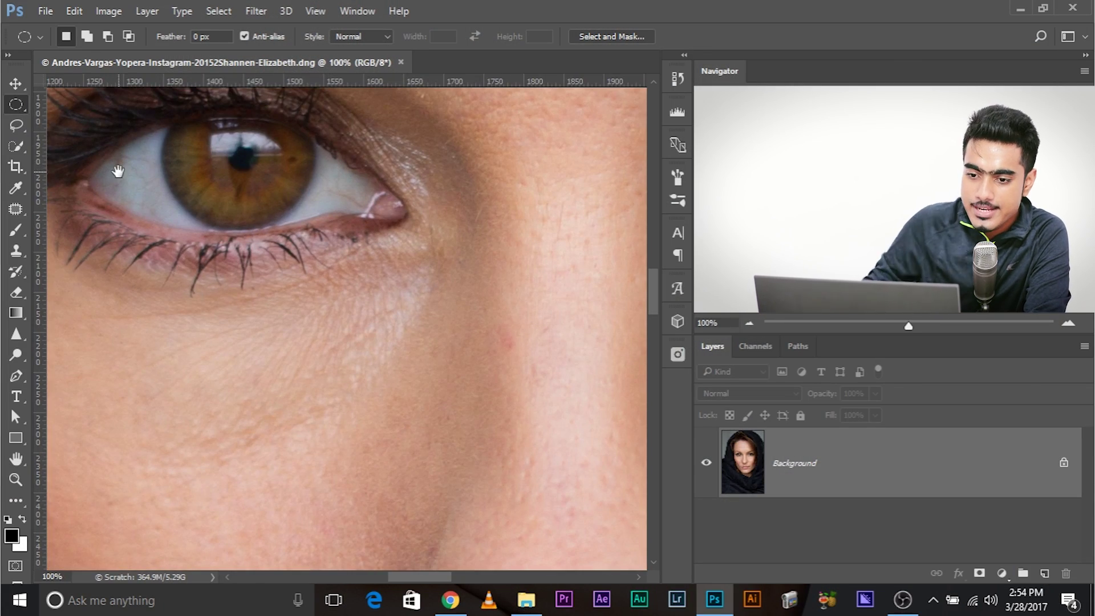
drag(142, 226, 205, 226)
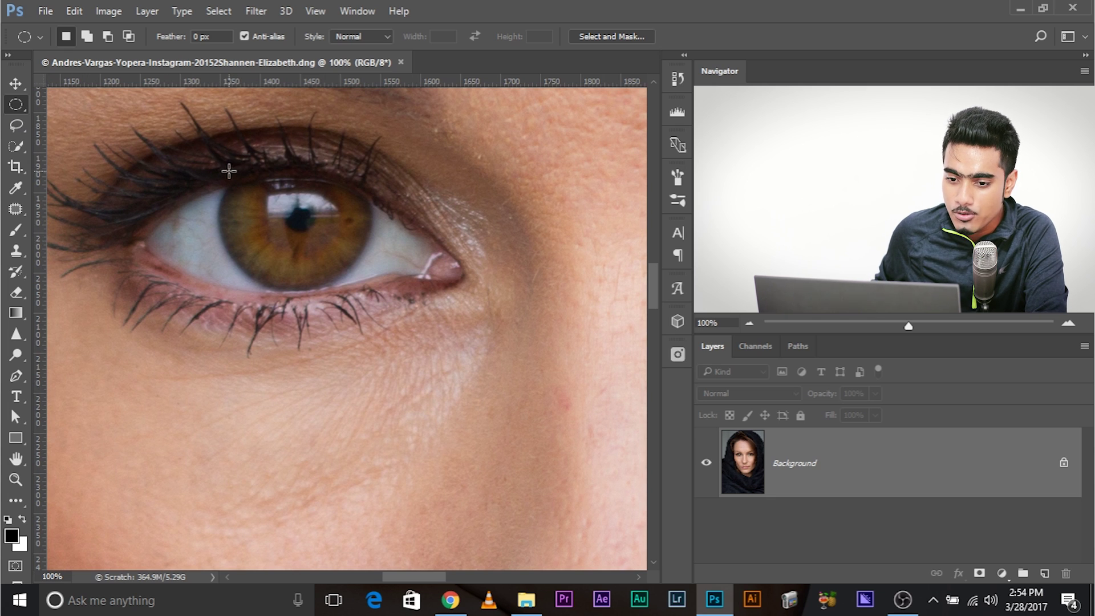
drag(228, 171, 377, 310)
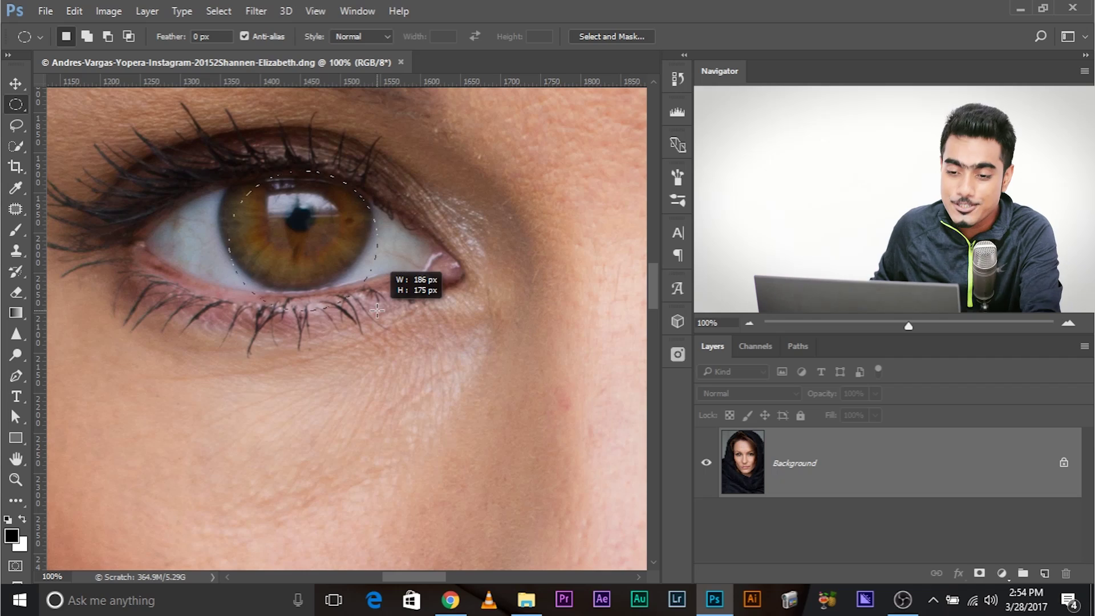
drag(377, 310, 381, 309)
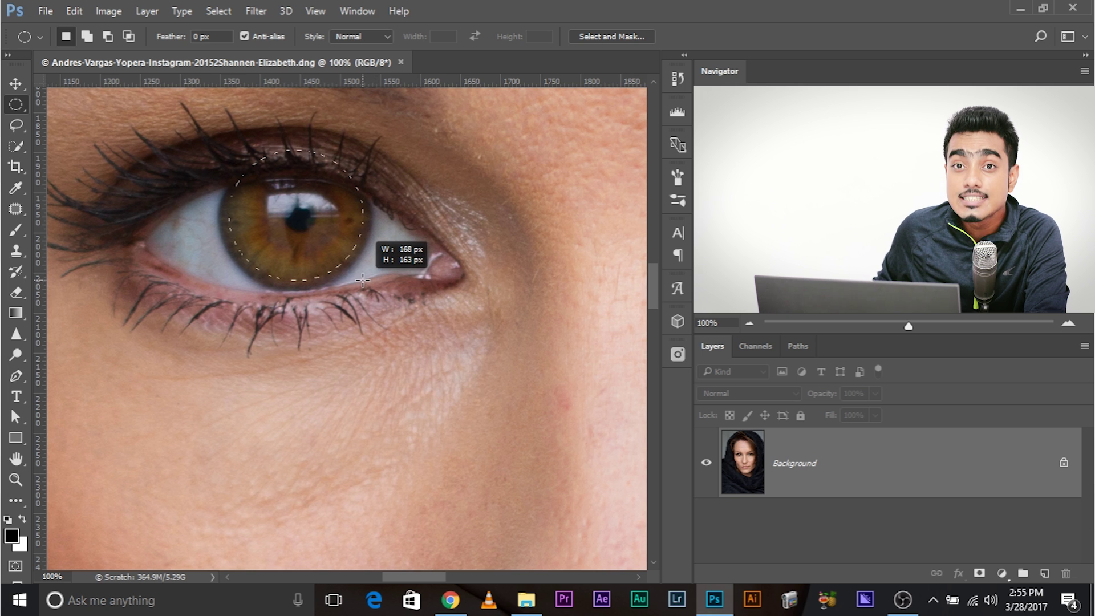
drag(362, 280, 335, 270)
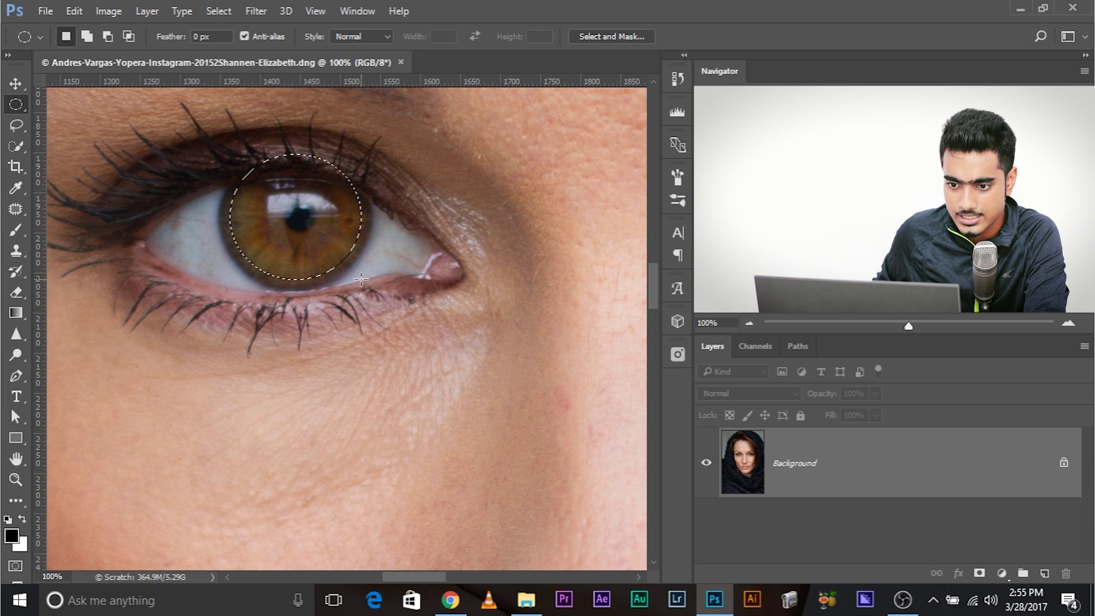
scroll(361, 279, up, 2)
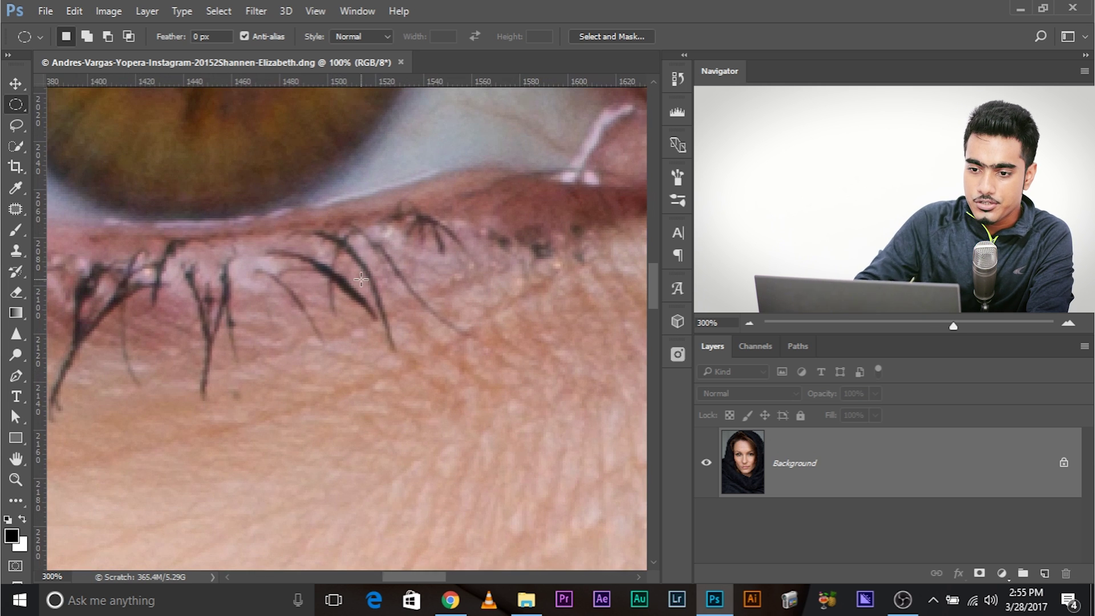
drag(361, 279, 391, 447)
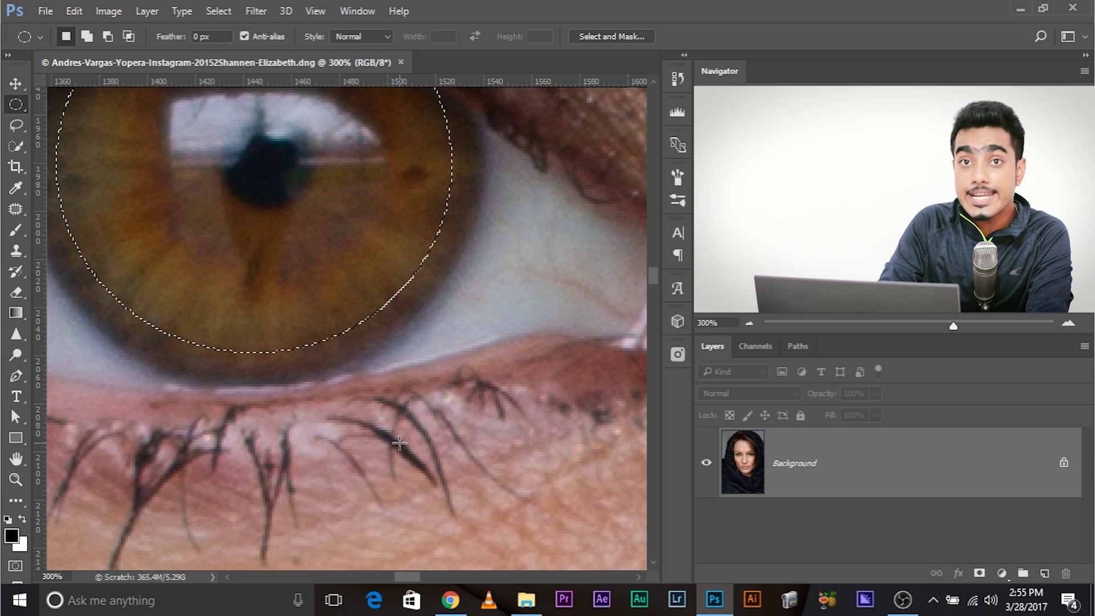
scroll(399, 451, down, 2)
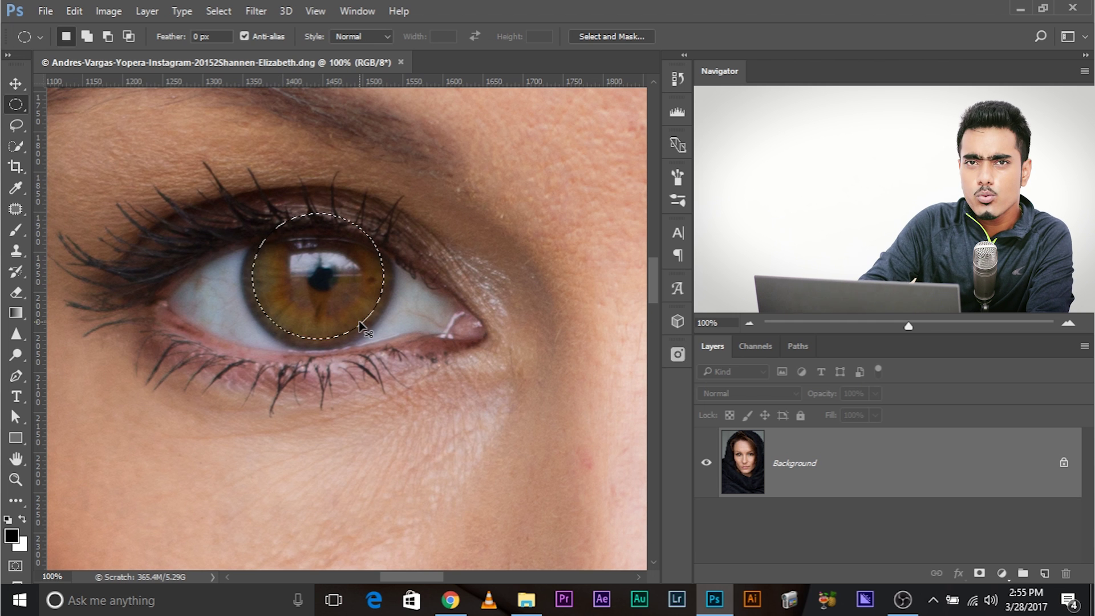
scroll(360, 327, up, 1)
scroll(360, 326, down, 1)
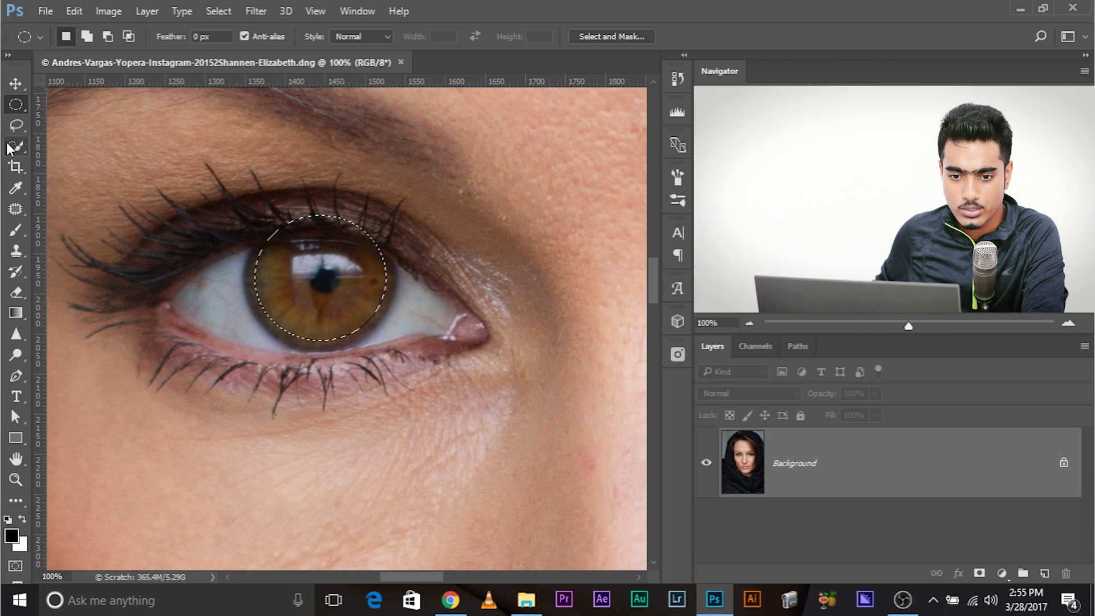
- Subtract the top half of the iris selection with the Polygonal Lasso, leaving a lower half-moon
click(16, 125)
click(73, 142)
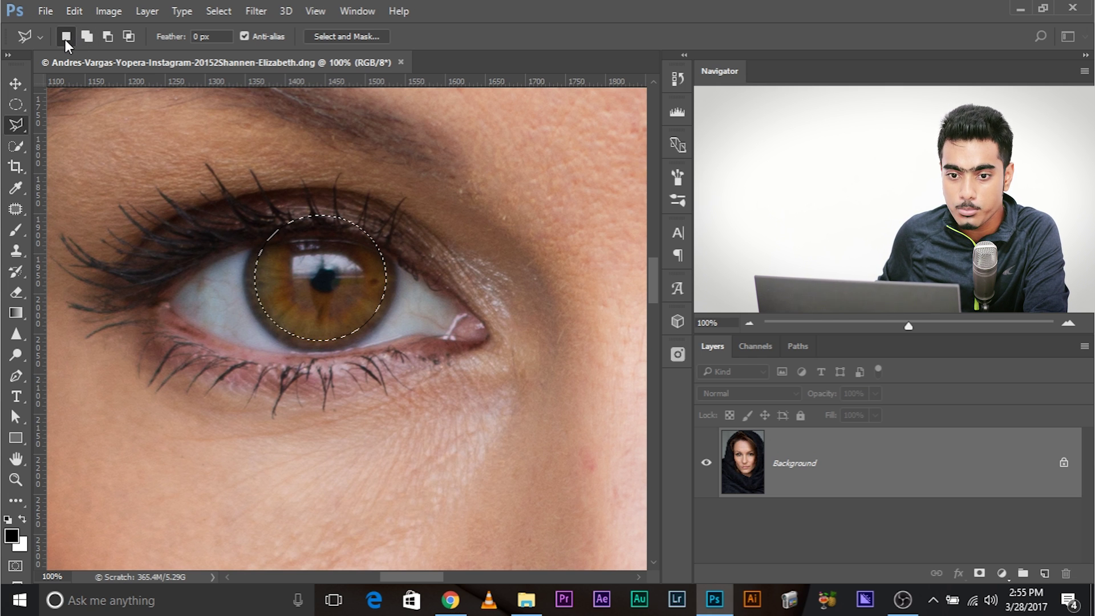
key(alt)
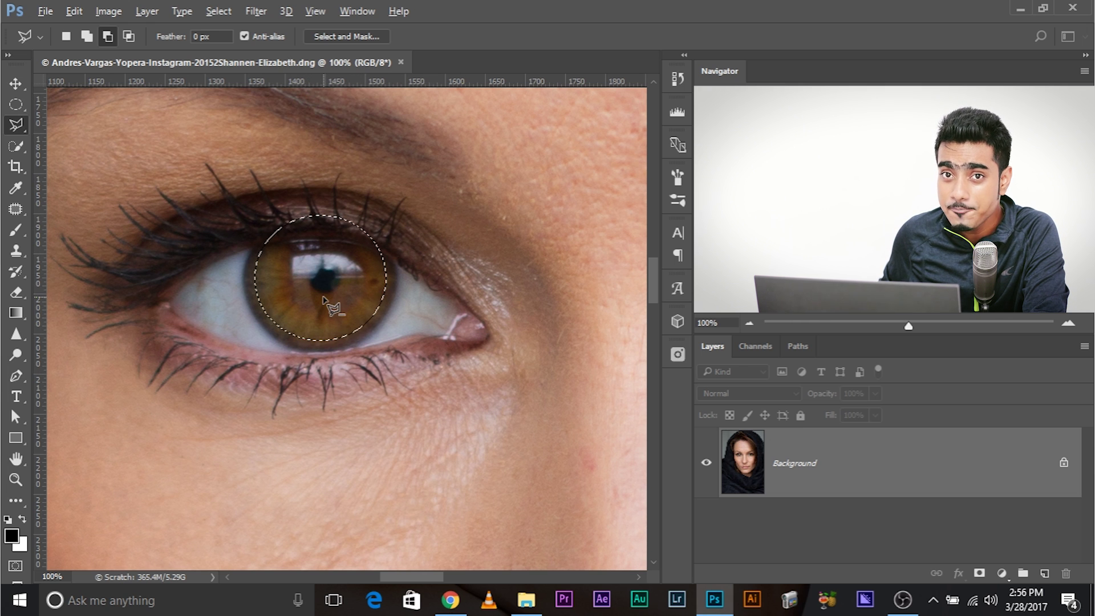
click(220, 291)
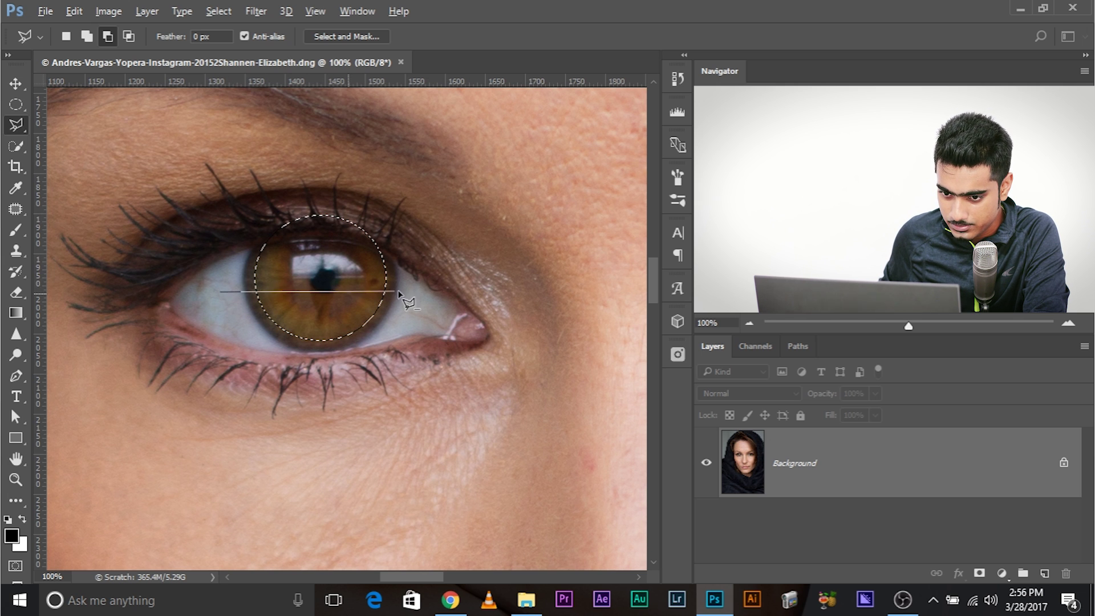
click(442, 290)
click(443, 178)
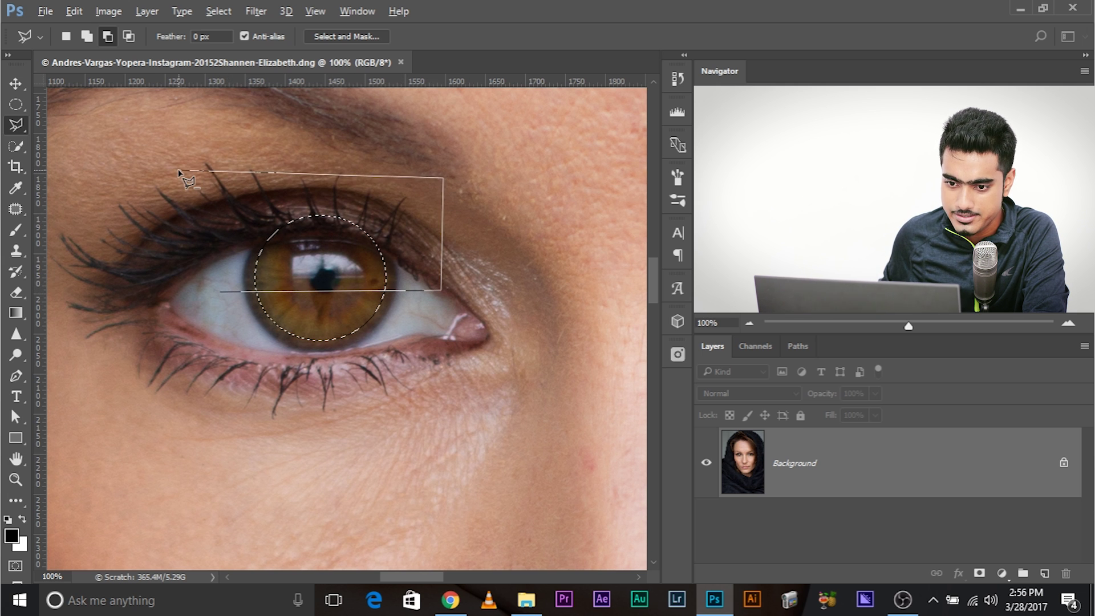
double_click(179, 171)
key(ctrl+plus)
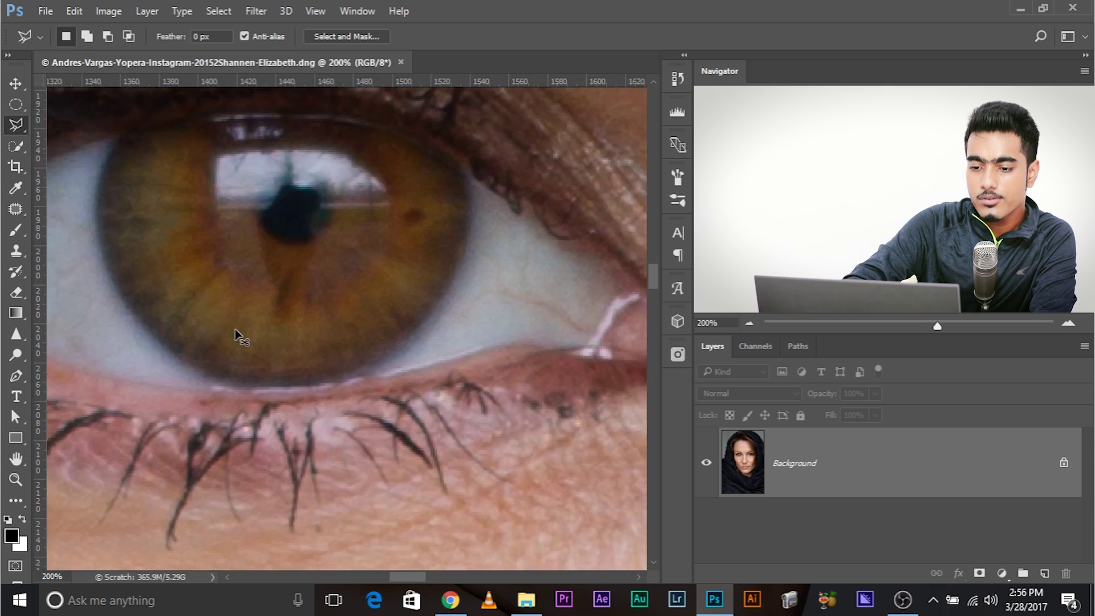
scroll(236, 334, down, 3)
key(ctrl+plus)
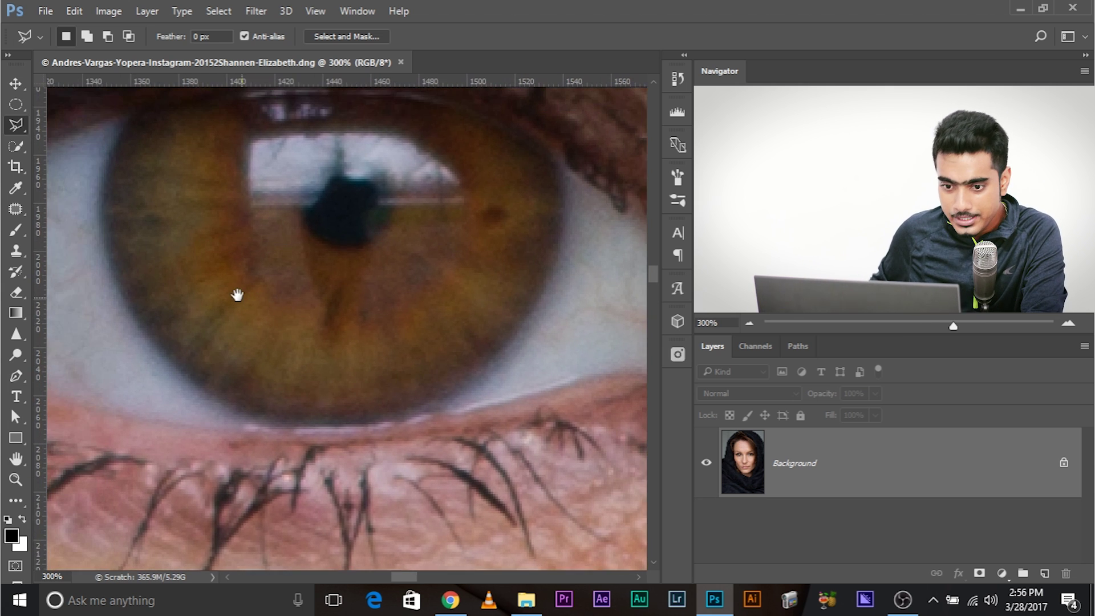
drag(237, 294, 242, 302)
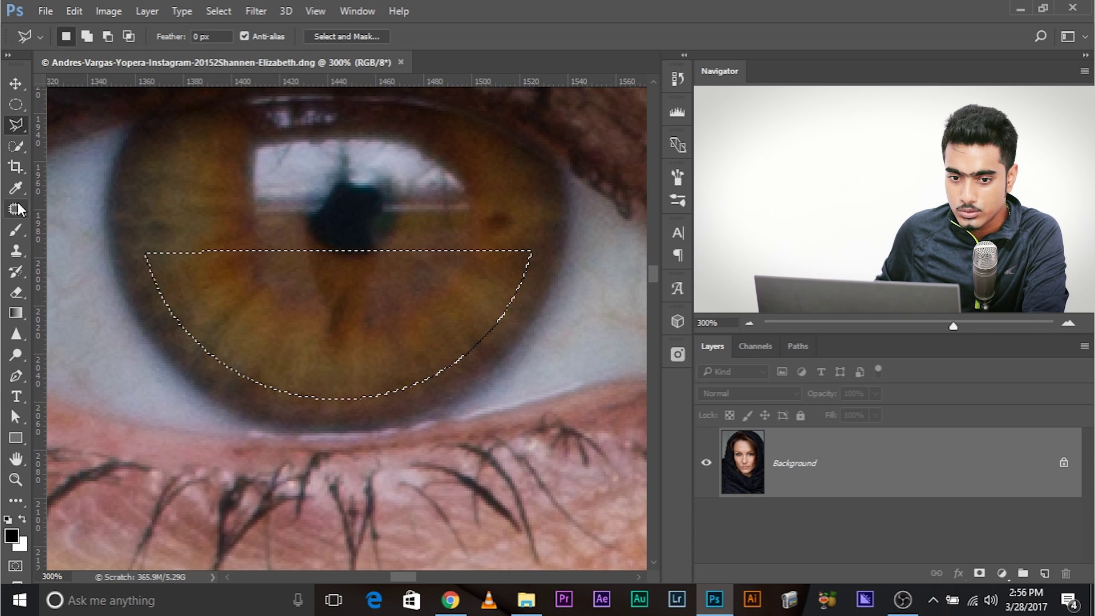
- Subtract an elliptical oval around the pupil, leaving a thin crescent, with an empty Layer 1 added
drag(16, 105, 91, 120)
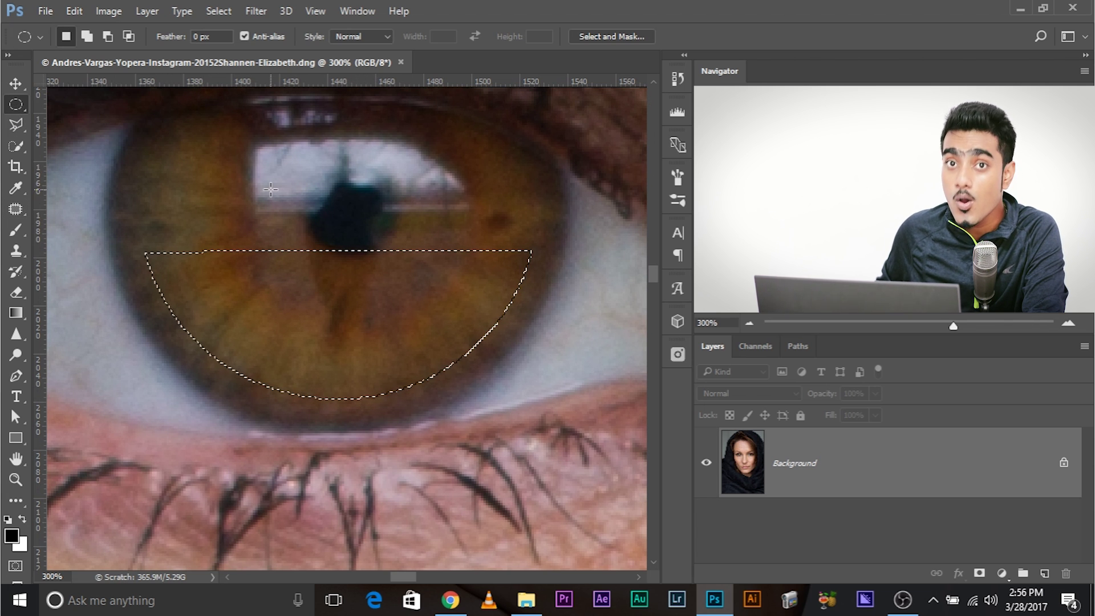
key(alt)
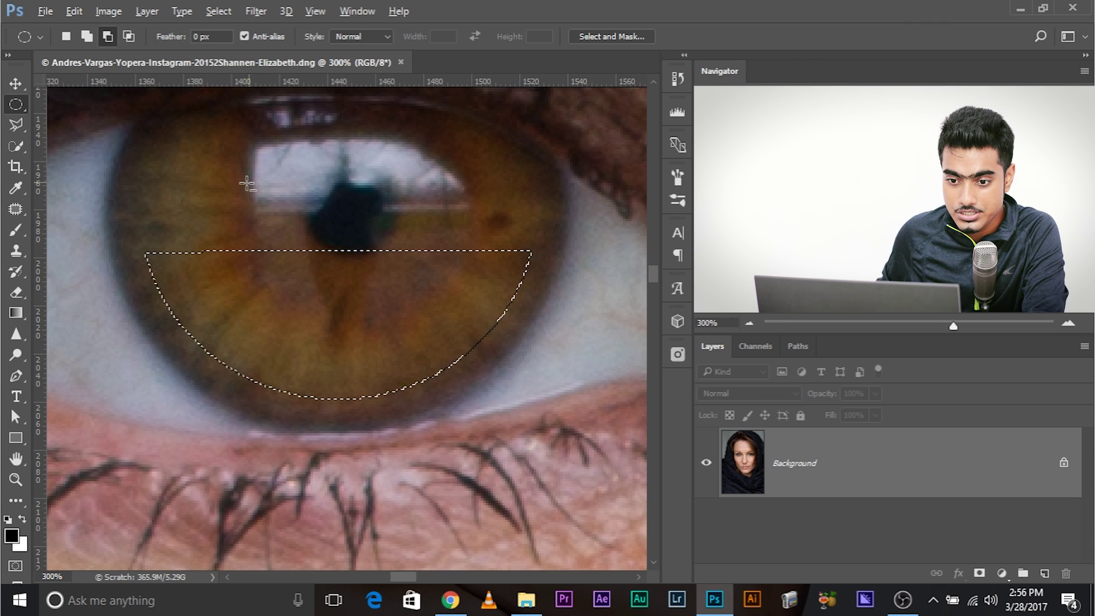
drag(217, 164, 428, 301)
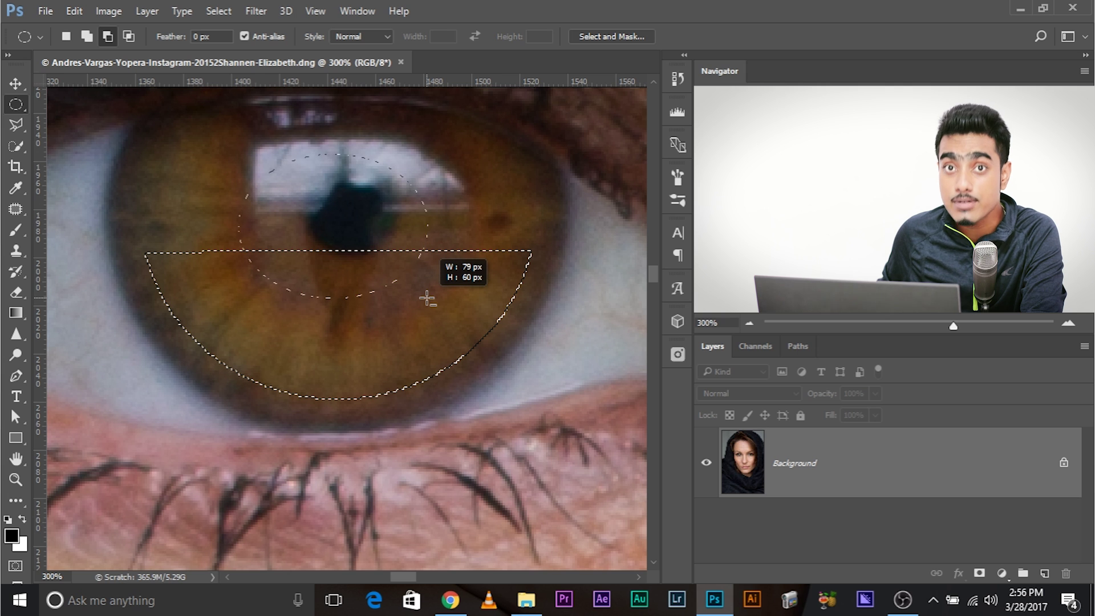
drag(426, 297, 437, 309)
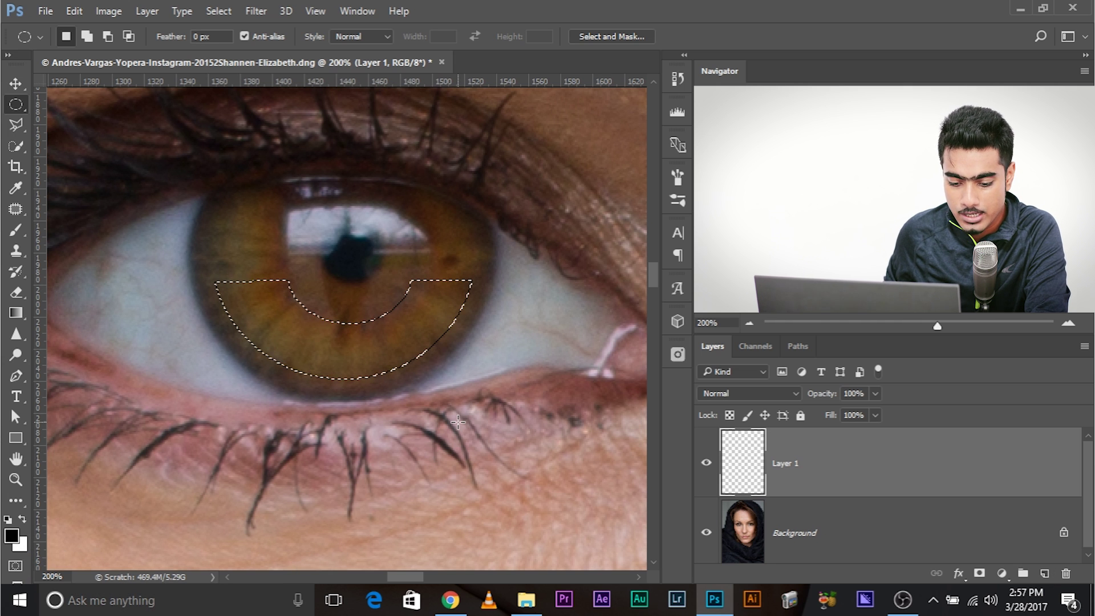
- Fill the crescent selection on Layer 1 with white and zoom to 300%
key(x)
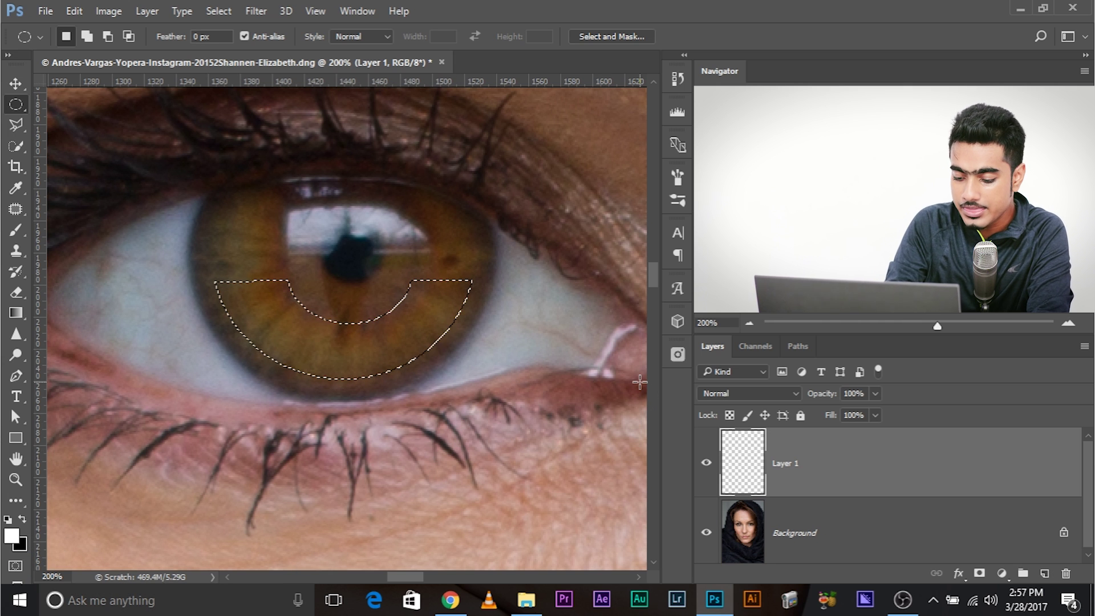
key(alt)
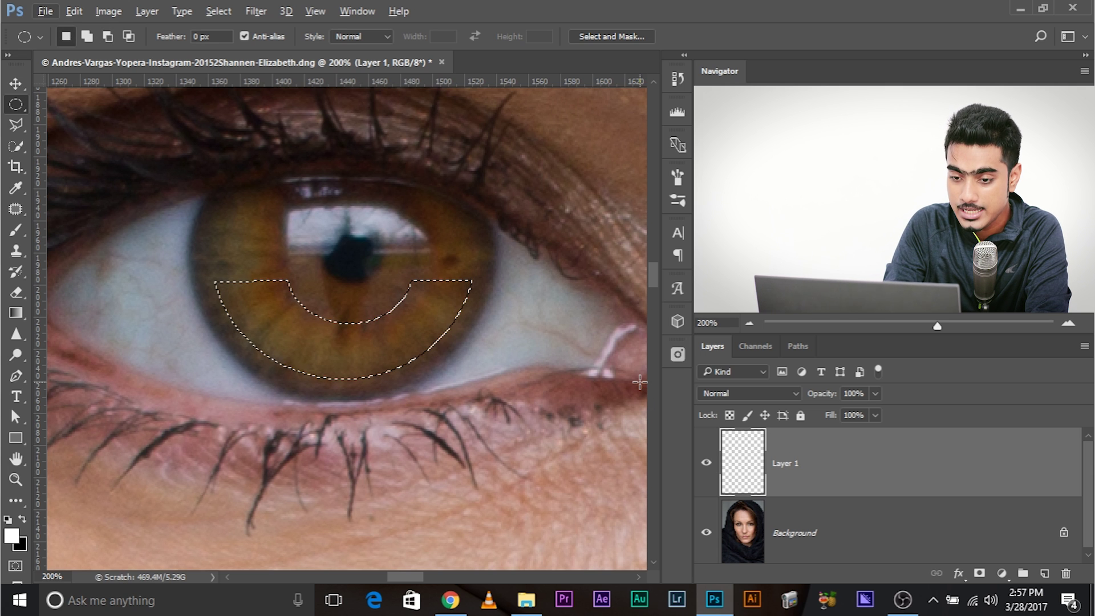
key(alt+BackSpace)
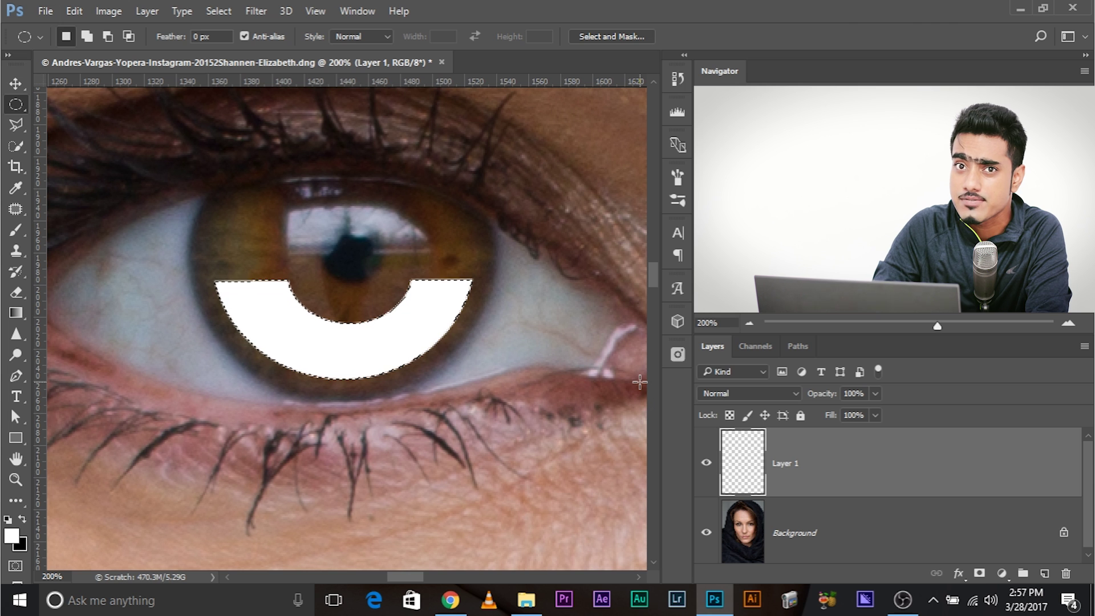
key(ctrl+plus)
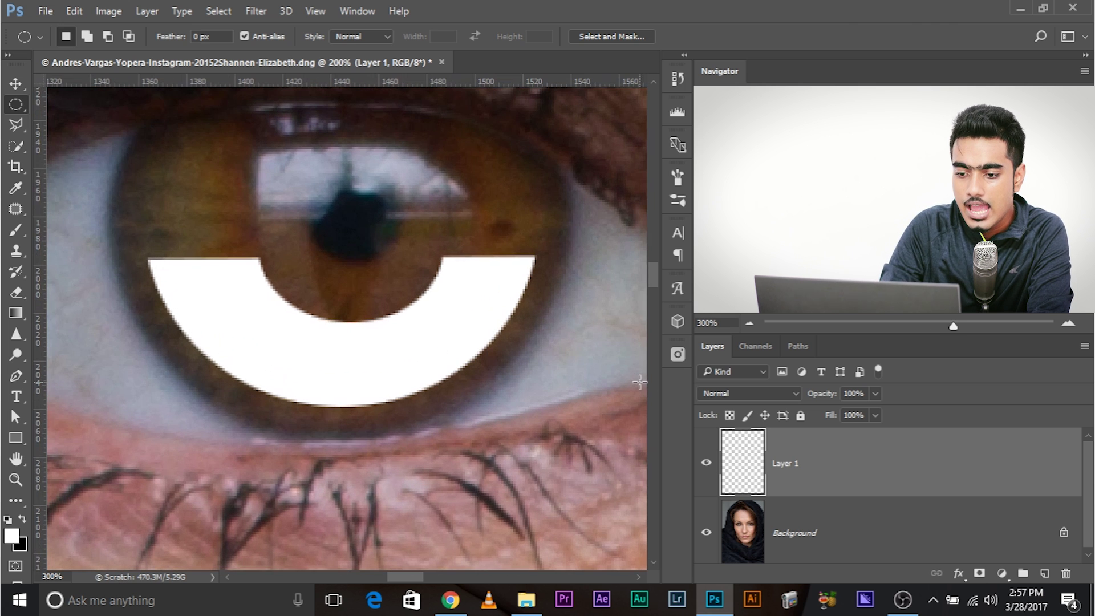
- Apply a Gaussian Blur with a 9-pixel radius to the white crescent
click(255, 11)
mouse_move(331, 188)
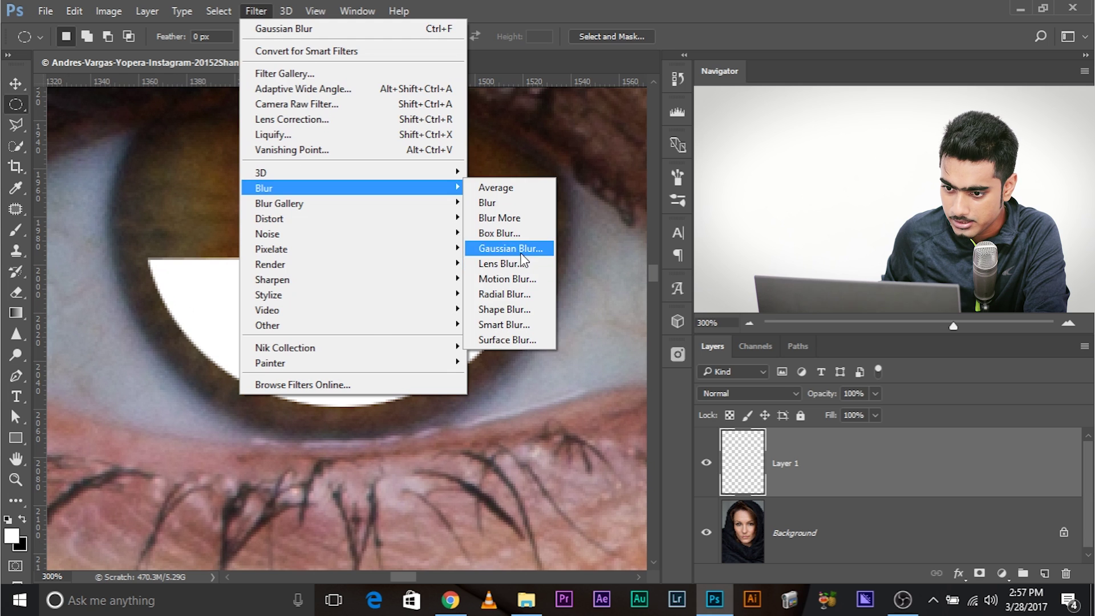
click(527, 247)
drag(806, 183, 735, 189)
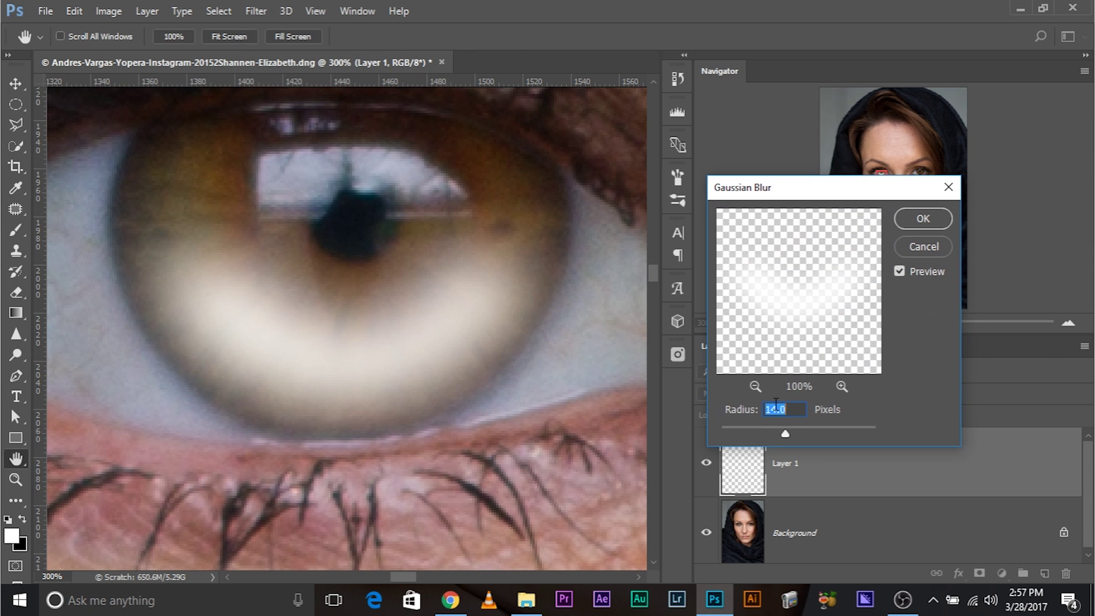
drag(752, 433, 748, 430)
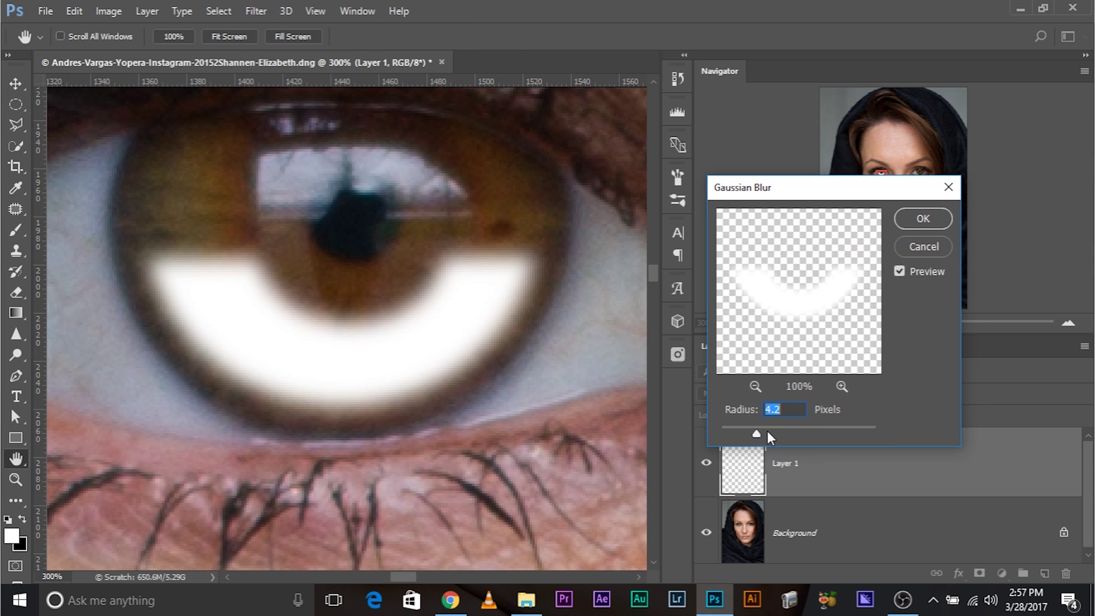
click(768, 432)
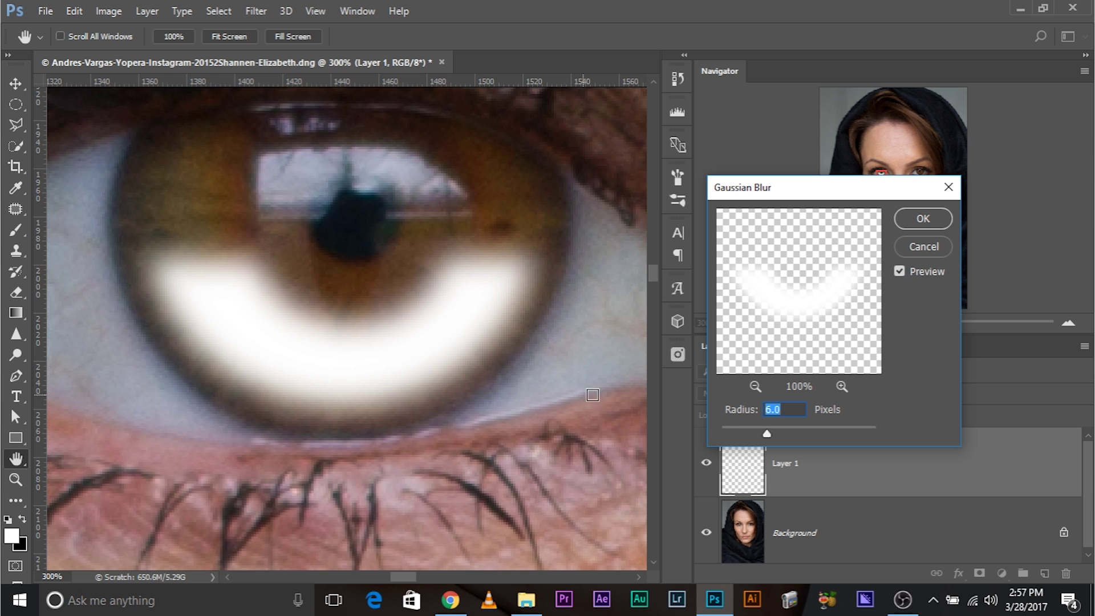
mouse_move(782, 432)
mouse_down()
mouse_move(792, 432)
mouse_move(778, 435)
mouse_up()
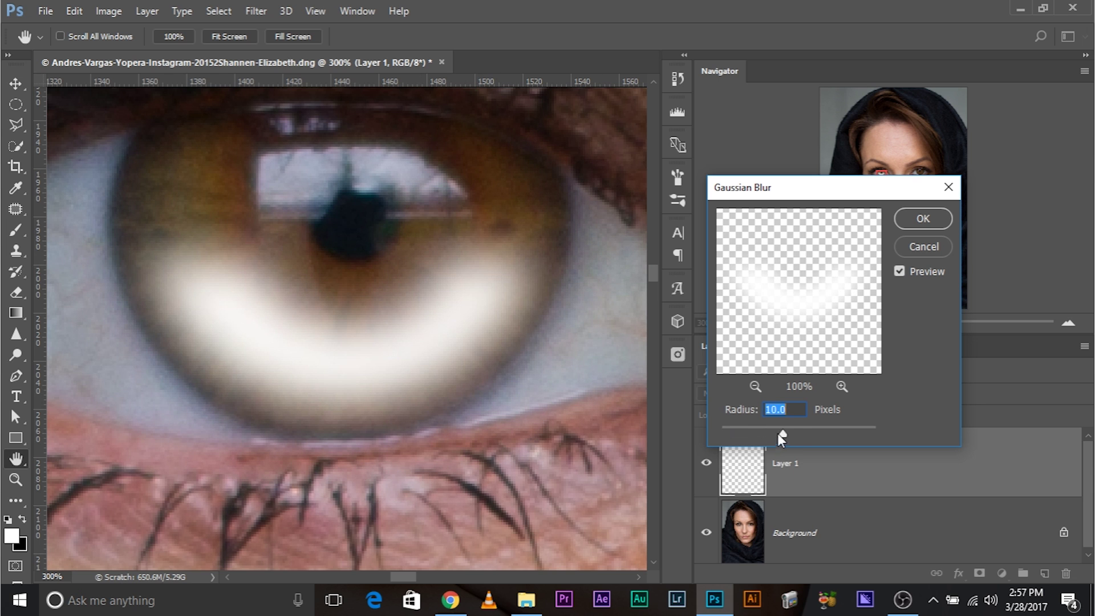
text(9)
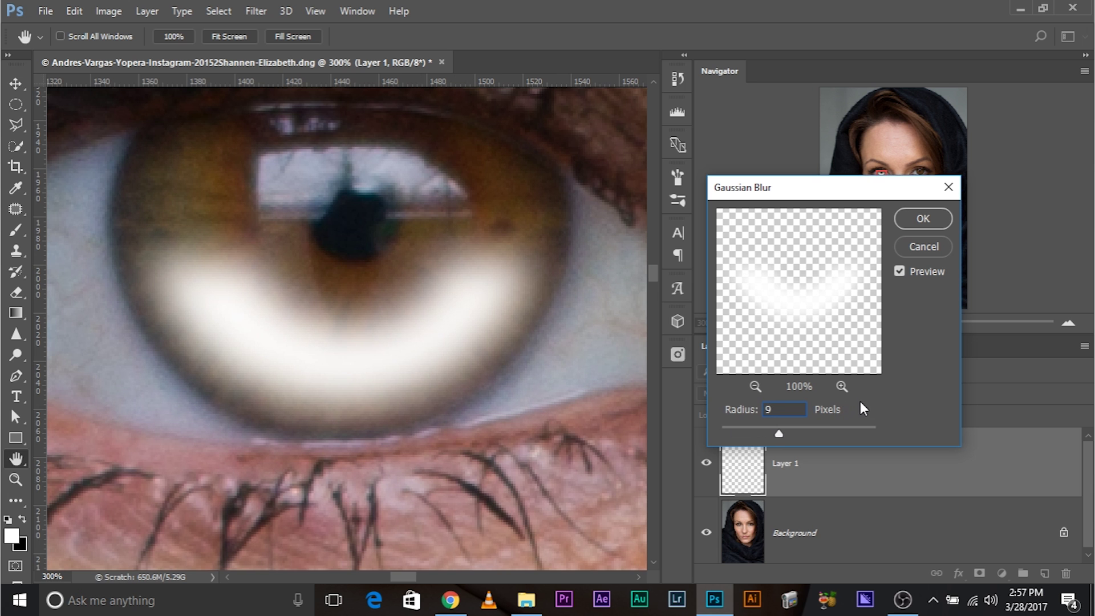
click(925, 218)
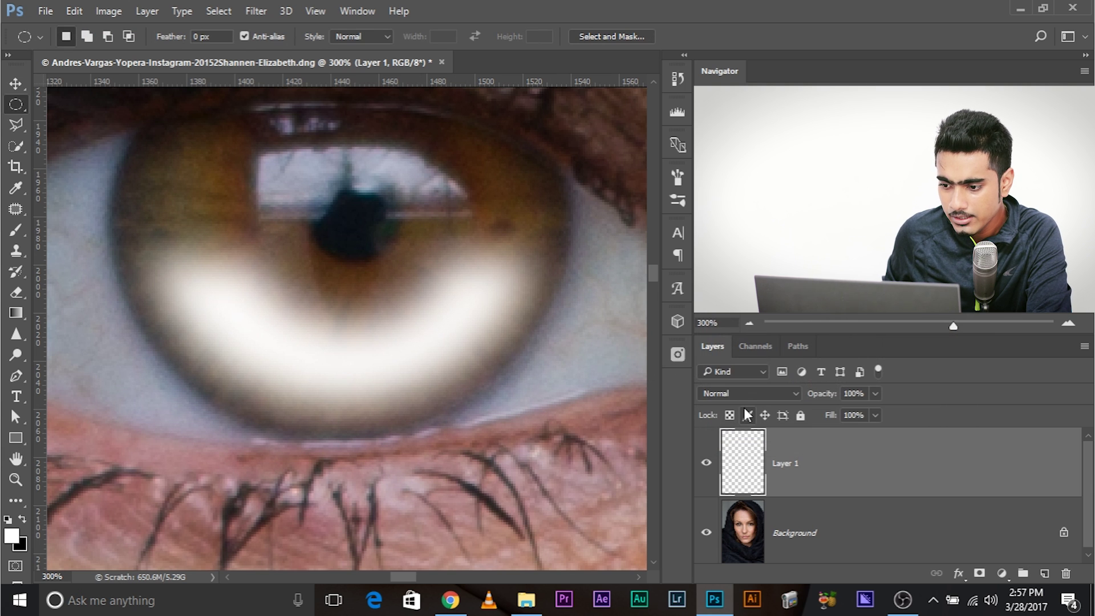
- Set Layer 1's blend mode to Overlay and Free Transform the glow to about 87%
click(745, 393)
click(722, 226)
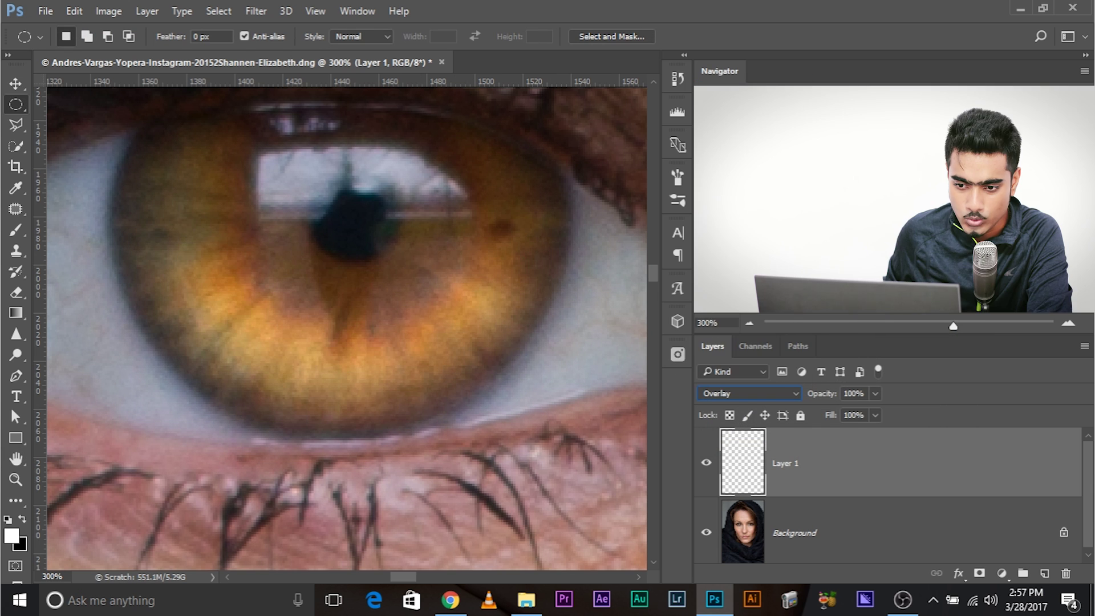
scroll(440, 366, down, 1)
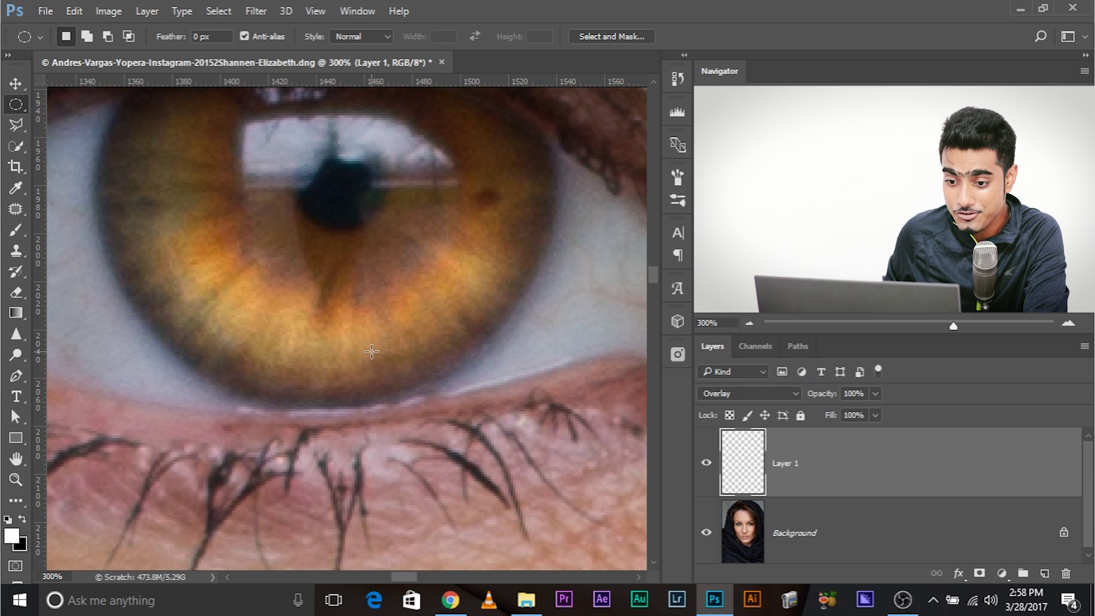
key(ctrl+t)
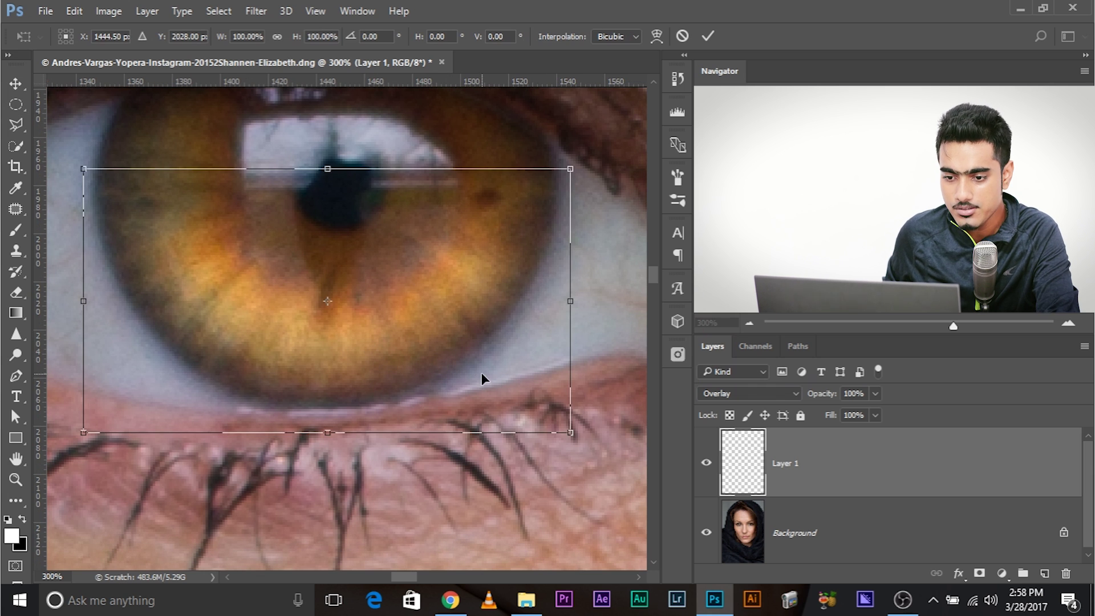
drag(327, 300, 345, 191)
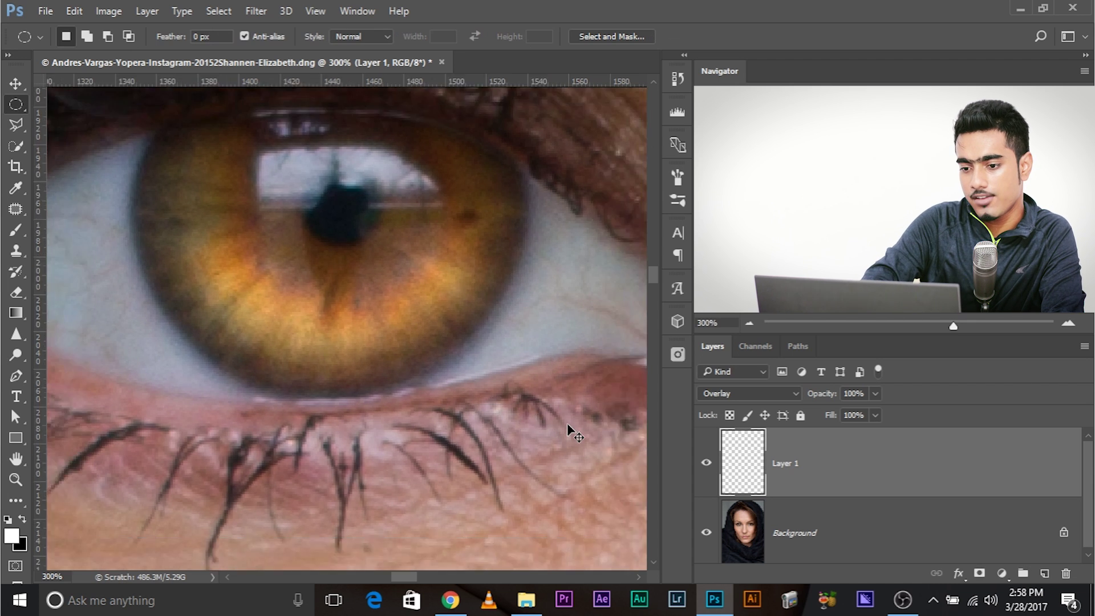
key(ctrl+minus)
key(ctrl+minus)
key(ctrl+minus)
key(ctrl+minus)
key(ctrl+minus)
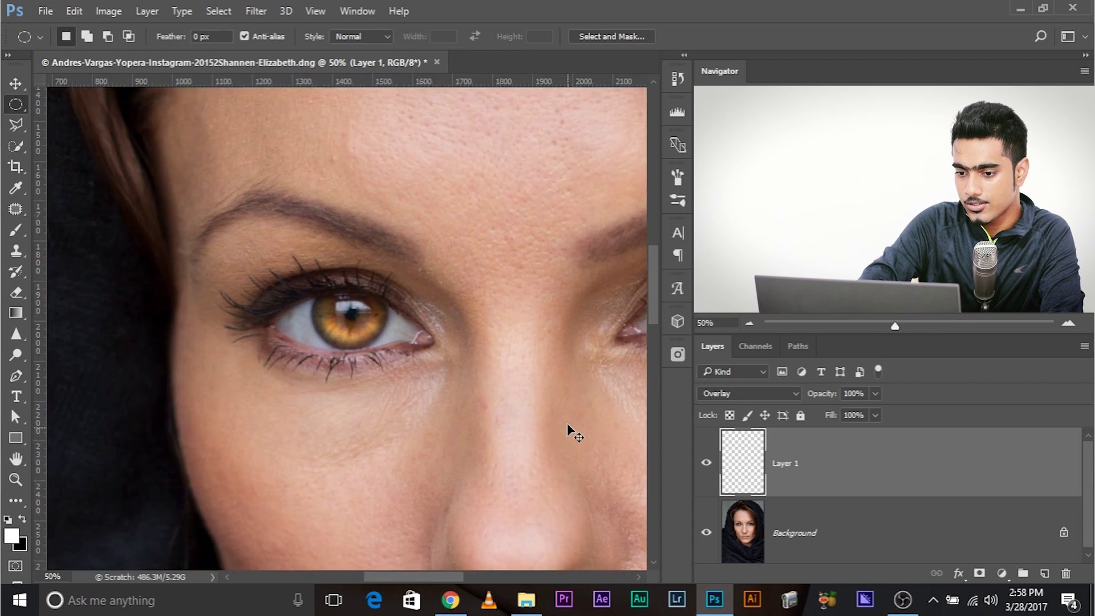
key(ctrl+minus)
click(706, 463)
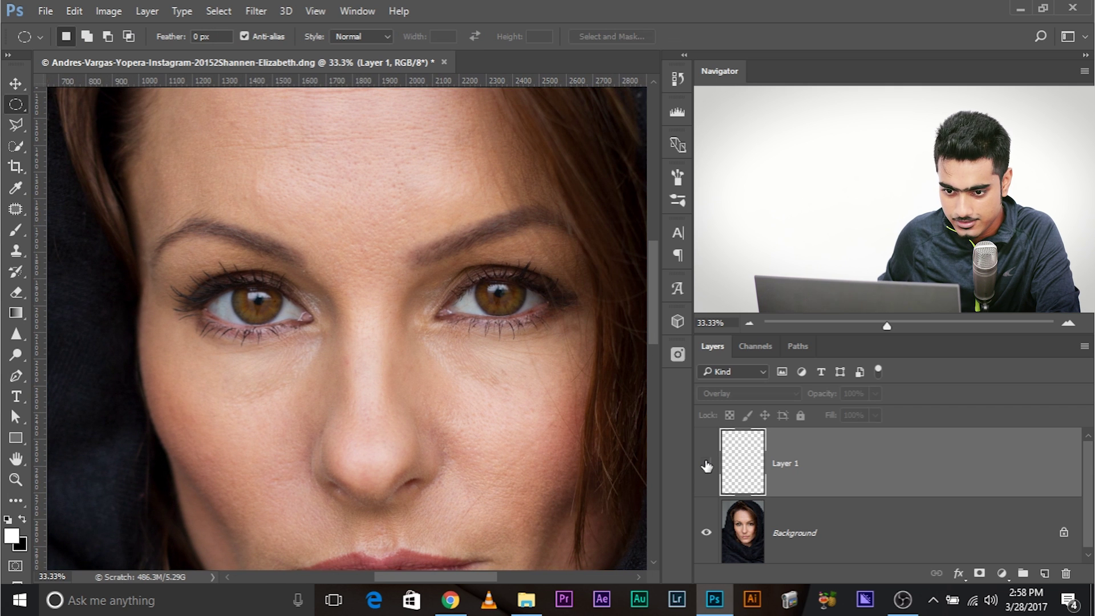
click(706, 464)
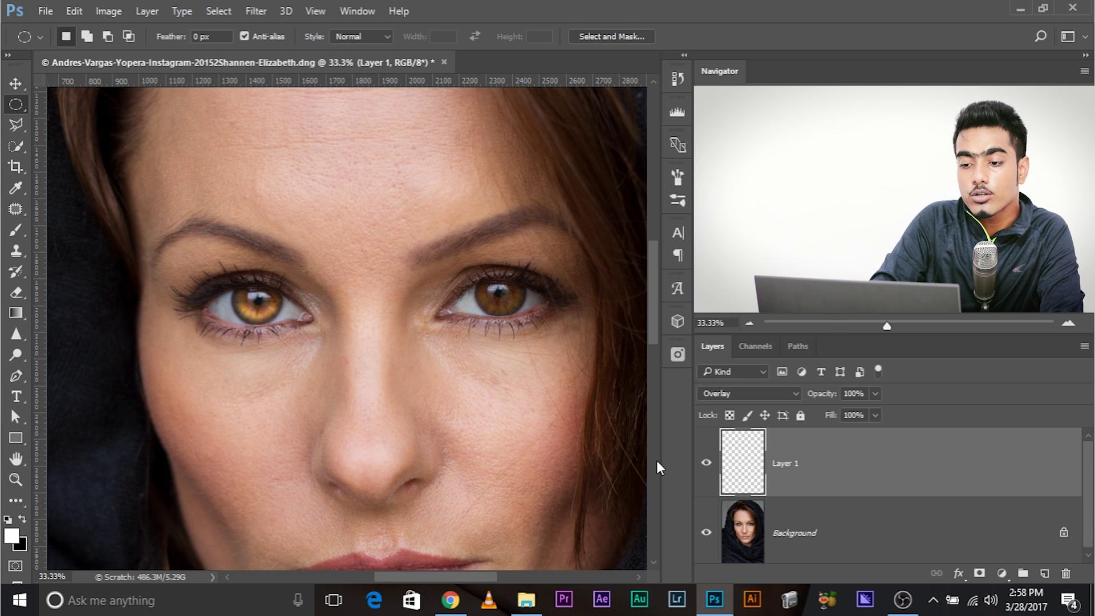
key(ctrl+plus)
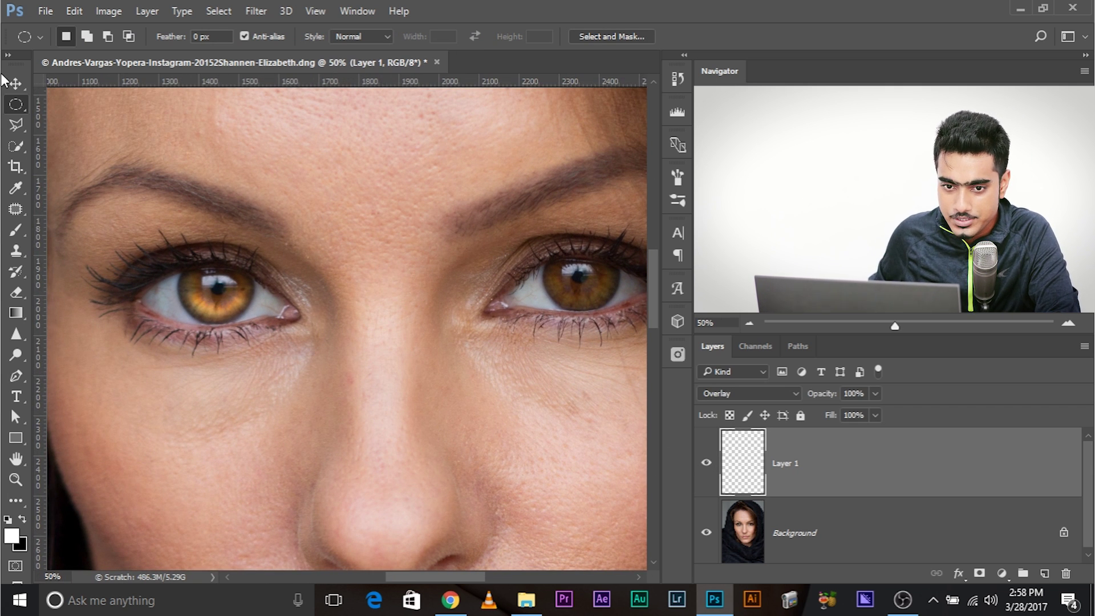
- Alt-drag a copy of the crescent onto the right iris and group both crescent layers into Group 1
click(15, 84)
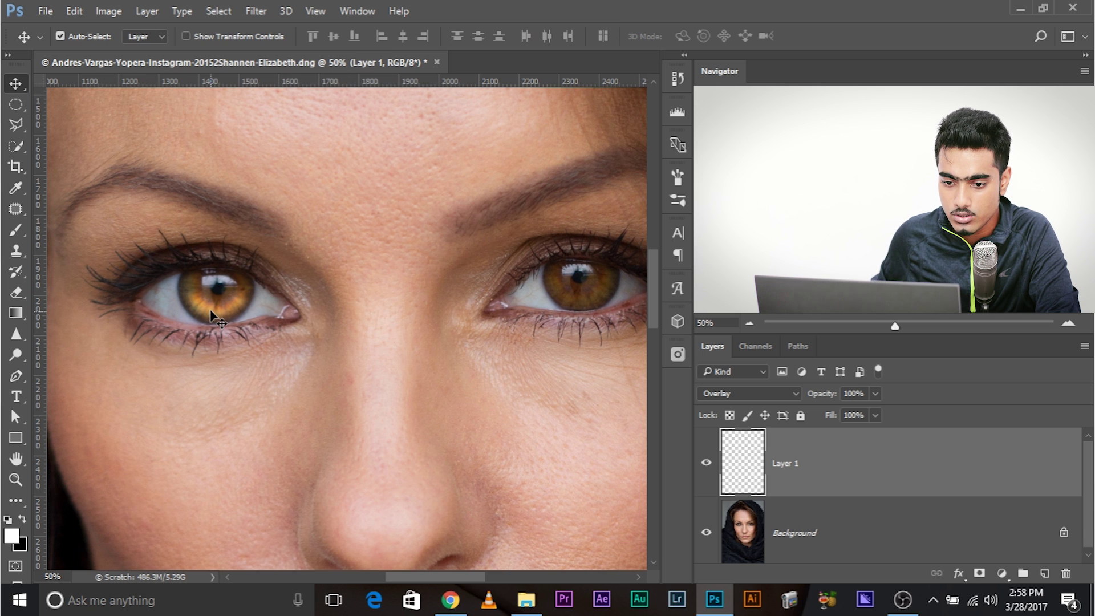
drag(217, 310, 580, 303)
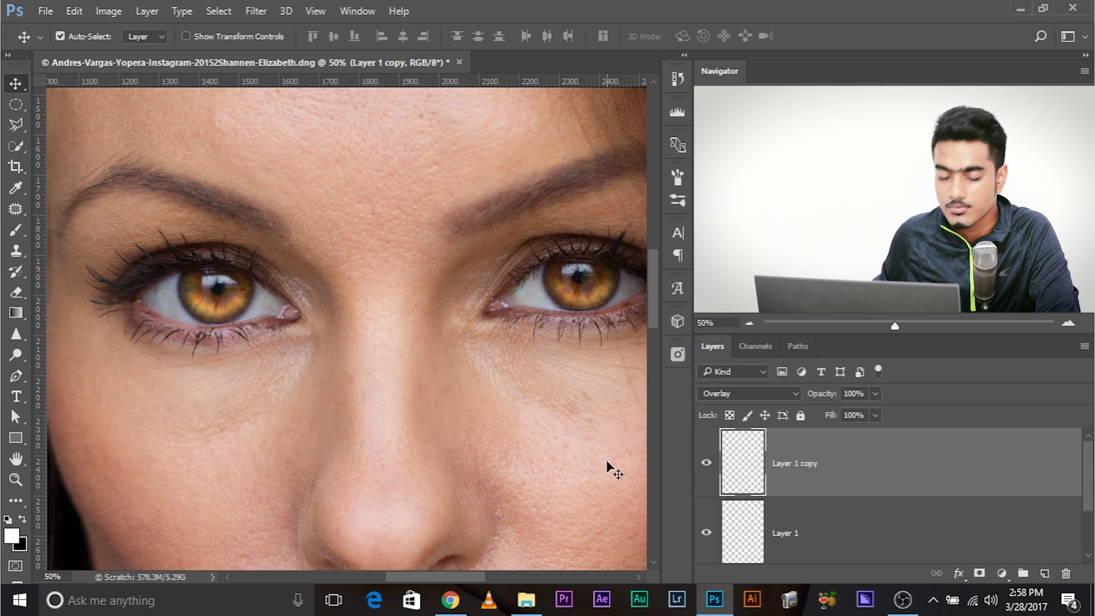
shift+click(850, 533)
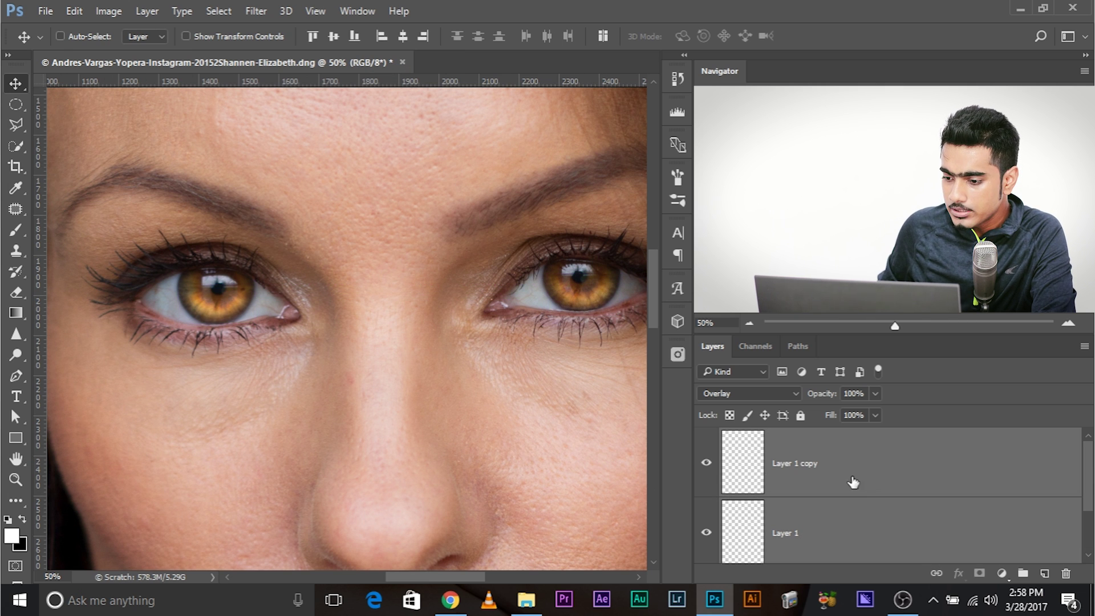
key(ctrl+g)
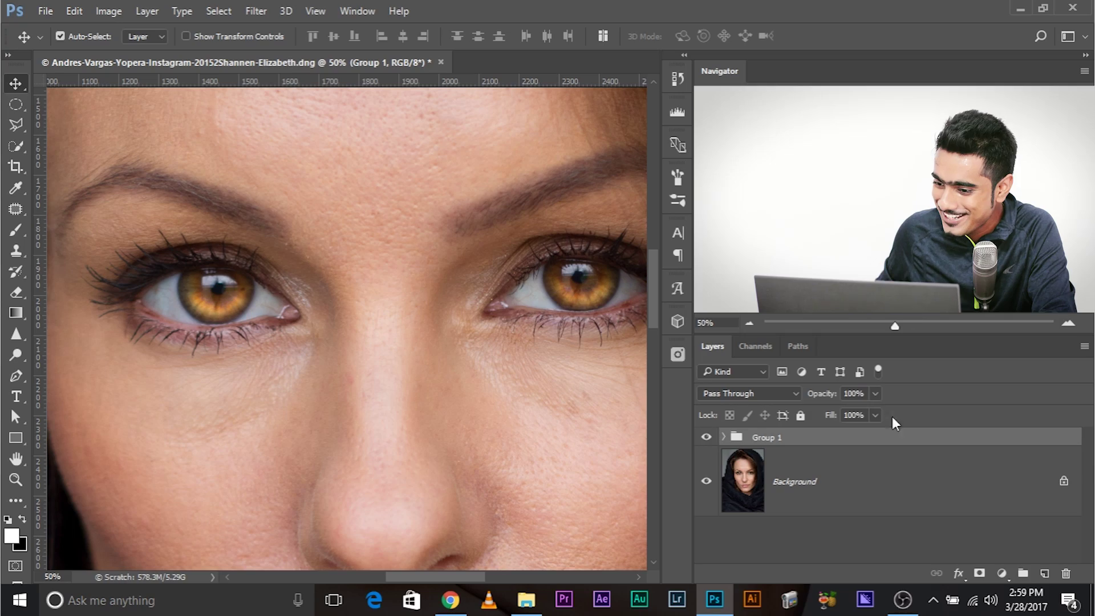
- Lower Group 1's opacity to 80%, view the whole portrait, and toggle the group to compare
click(875, 394)
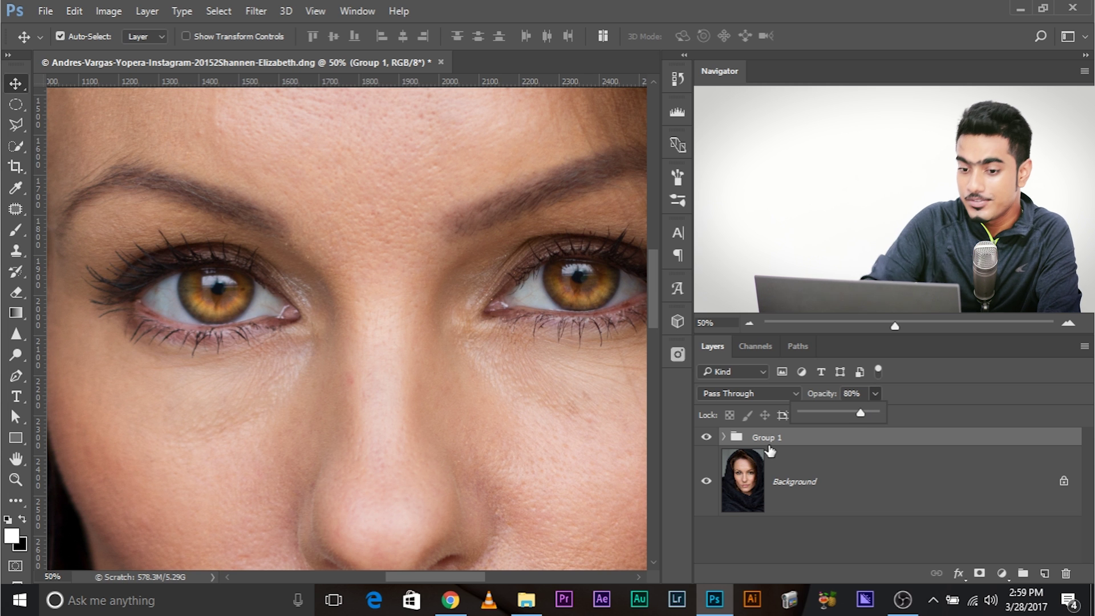
key(ctrl+minus)
key(ctrl+minus)
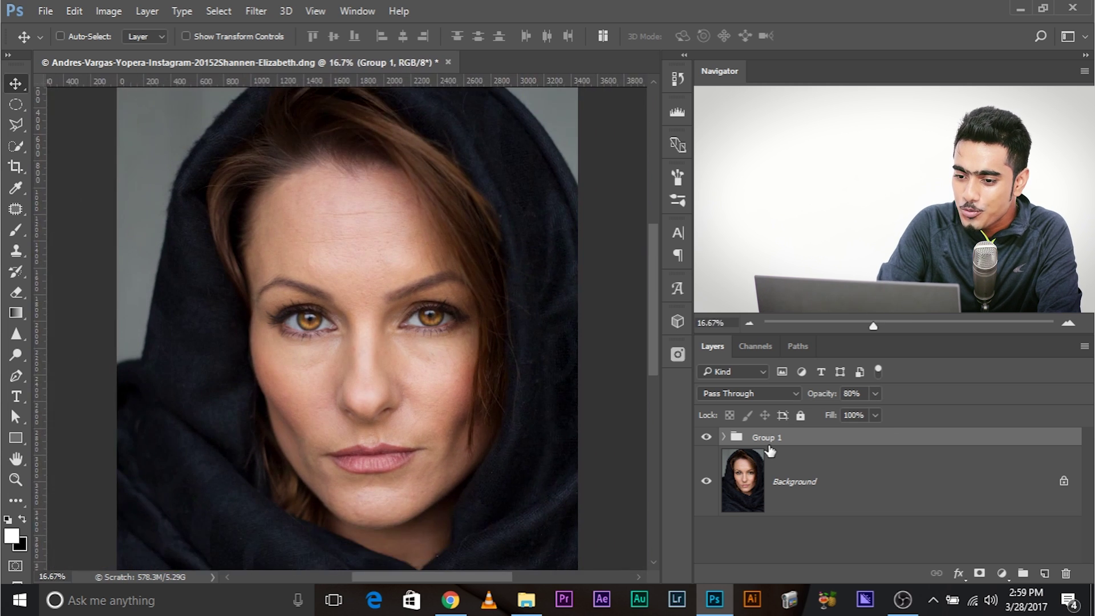
key(ctrl+plus)
drag(503, 405, 502, 345)
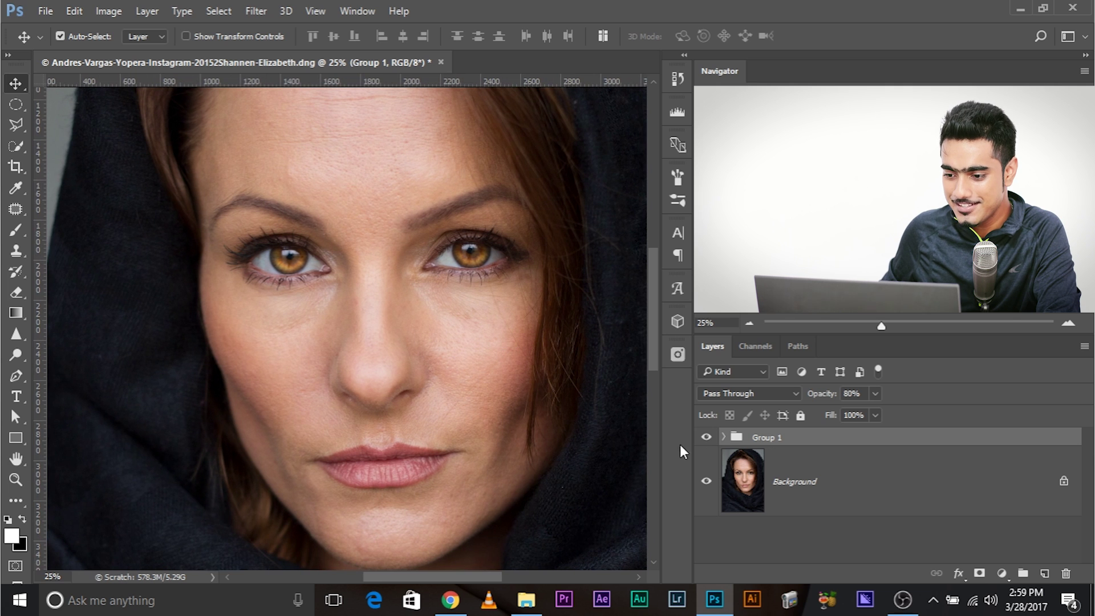
click(705, 438)
click(705, 438)
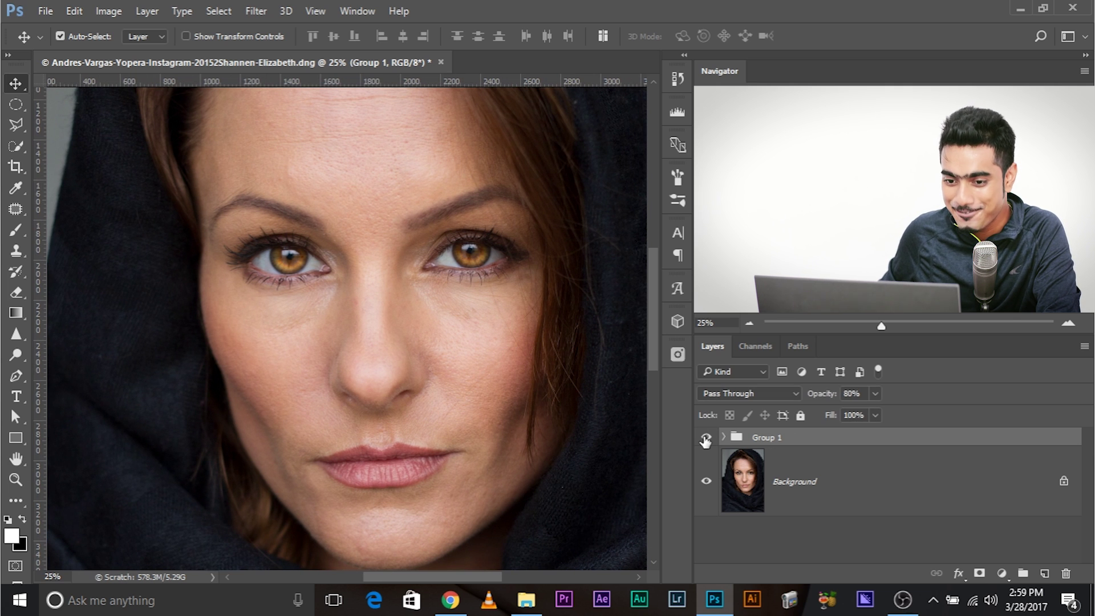